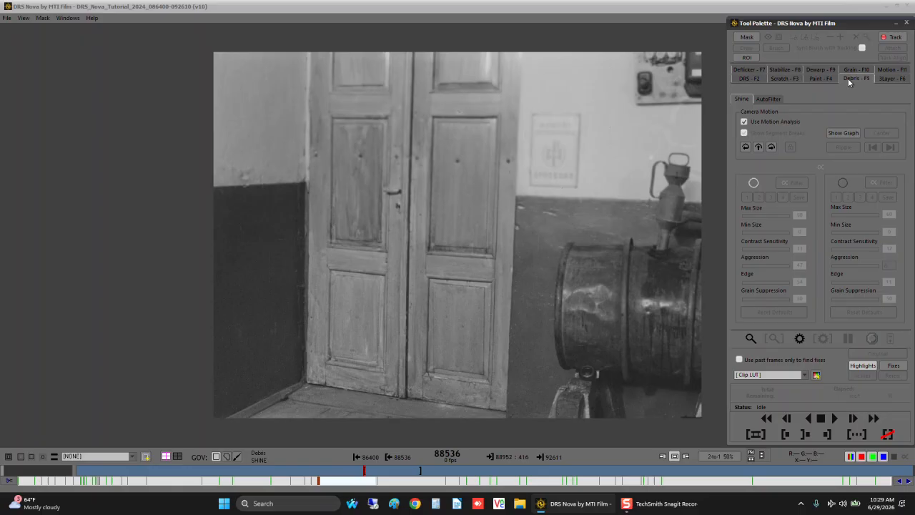
- Open the Deflicker tool and play through the marked shot from its in point to examine the flicker
click(742, 76)
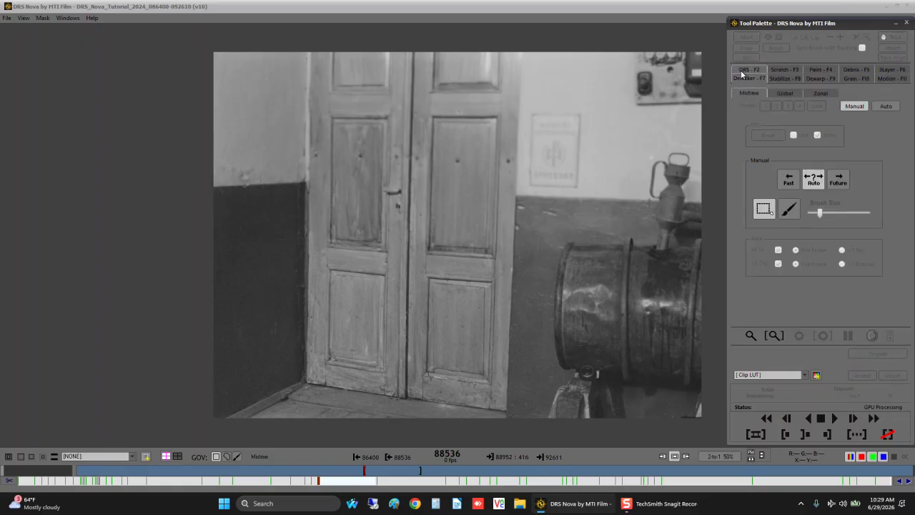
key(space)
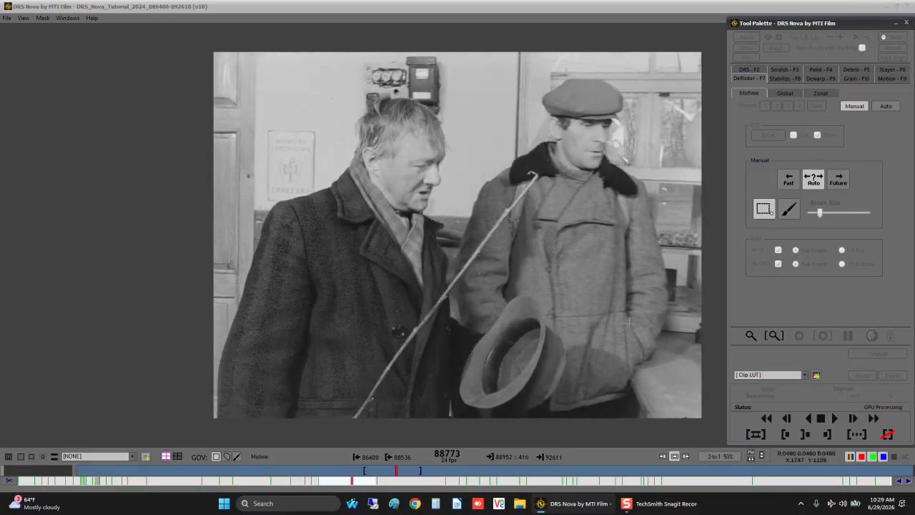
key(space)
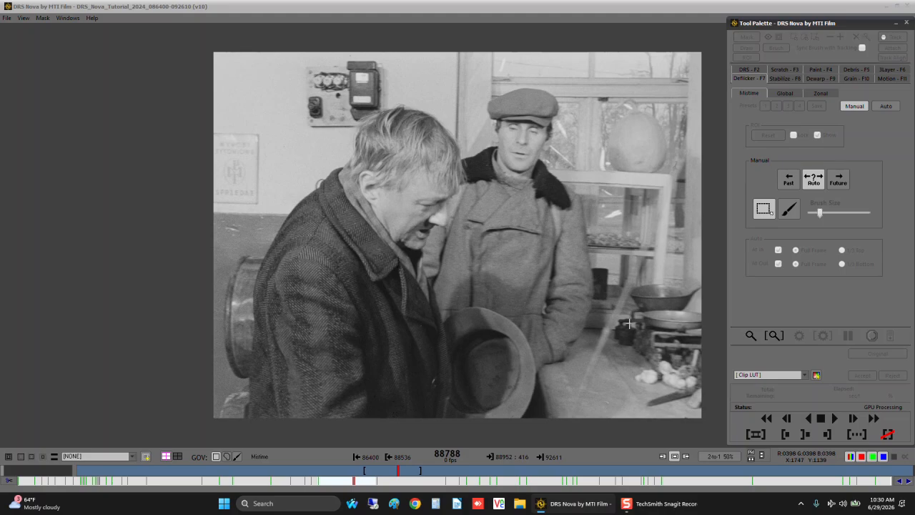
key(shift+e)
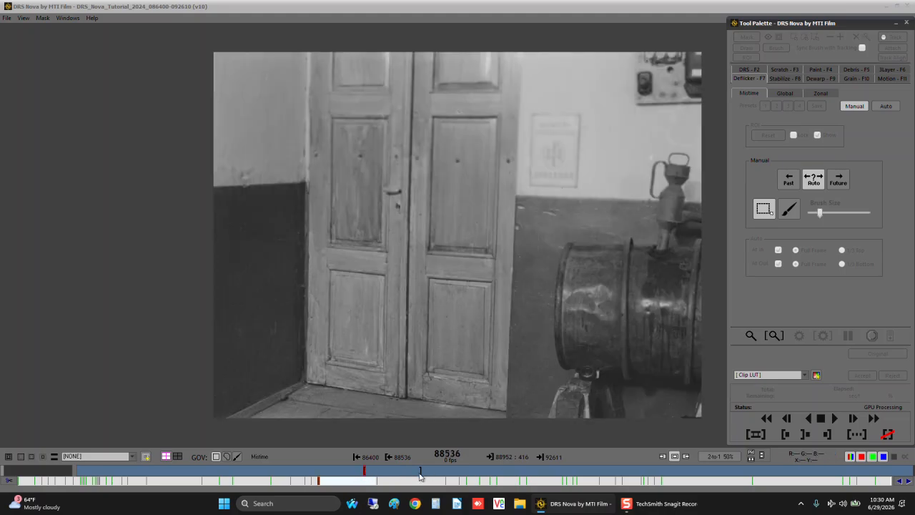
key(shift+r)
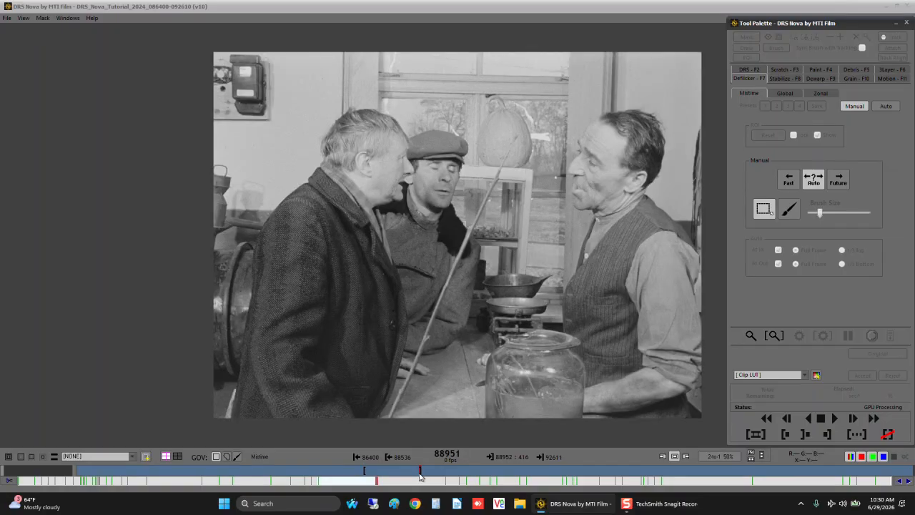
key(c)
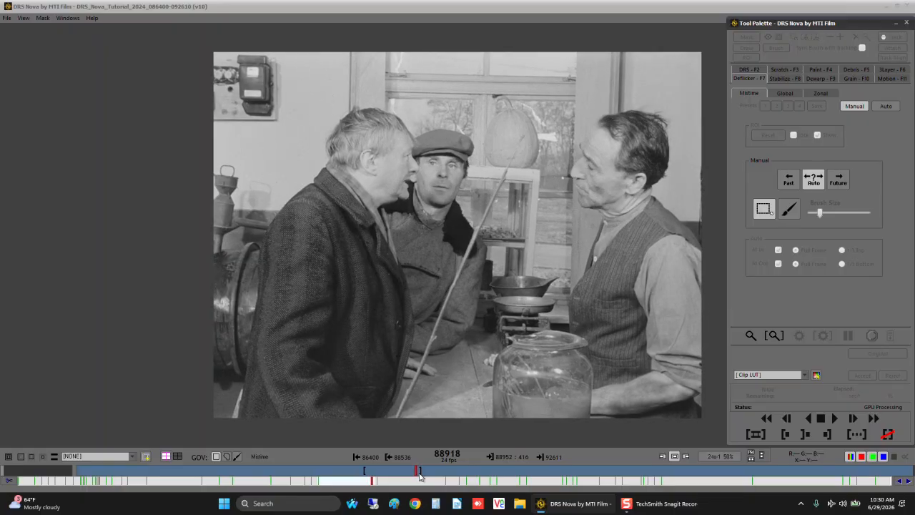
key(x)
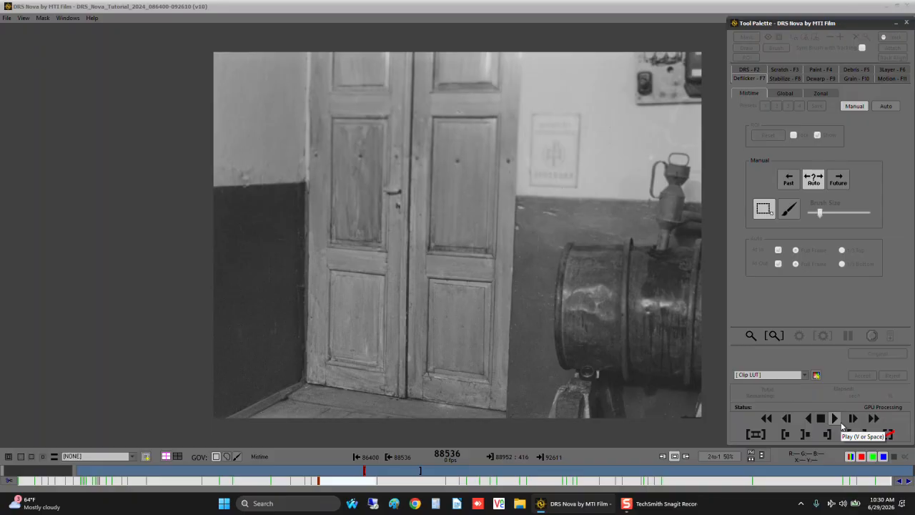
- With the Mistime mode active, find frame 86854 in the shot of the bearded man and compare it with its neighbouring frame
click(822, 93)
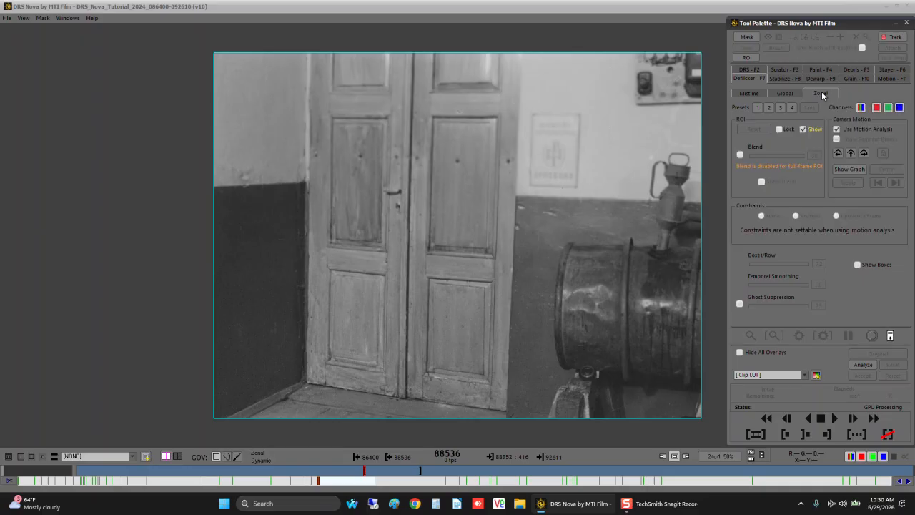
click(744, 94)
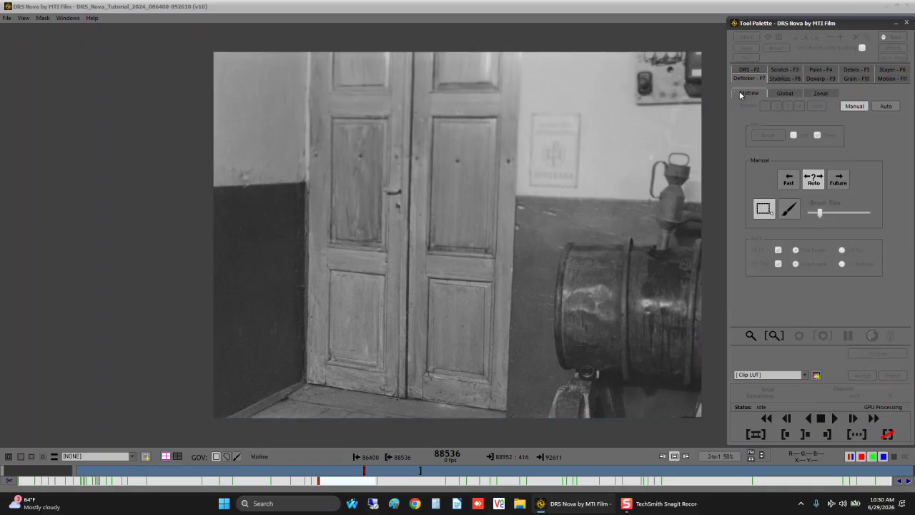
key(Up)
key(Up)
key(Up)
key(Up)
key(Up)
key(Up)
key(Up)
key(Up)
key(Up)
key(Up)
key(Up)
key(Up)
key(Up)
key(Up)
key(Up)
key(Up)
key(Up)
key(Up)
key(Up)
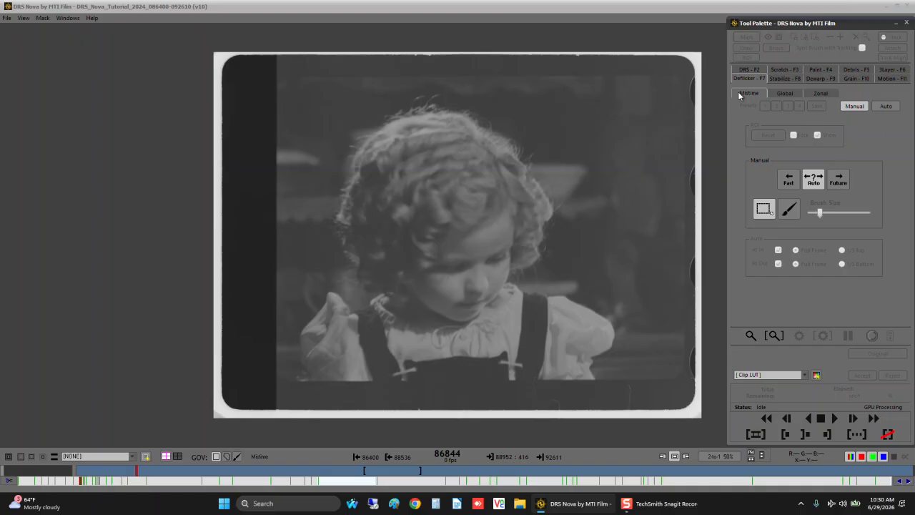
key(Up)
key(Down)
key(Up)
key(Down)
key(Down)
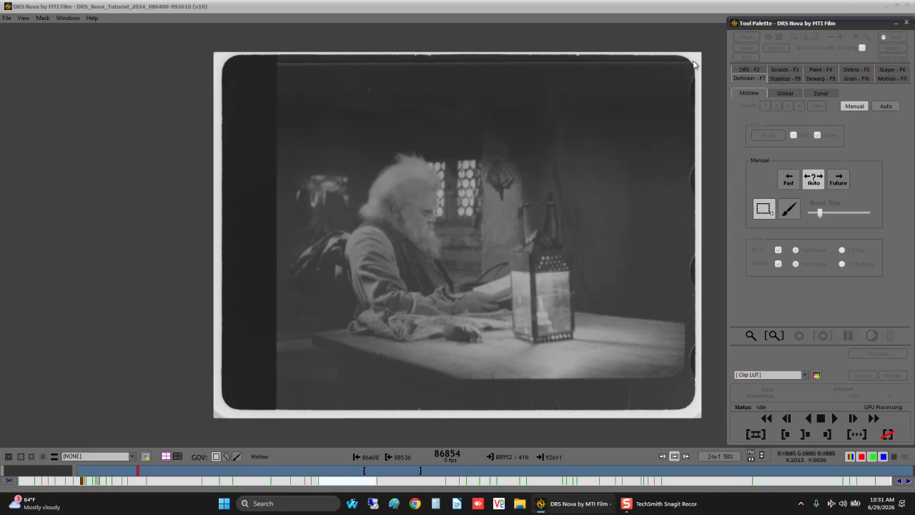
key(Right)
key(Left)
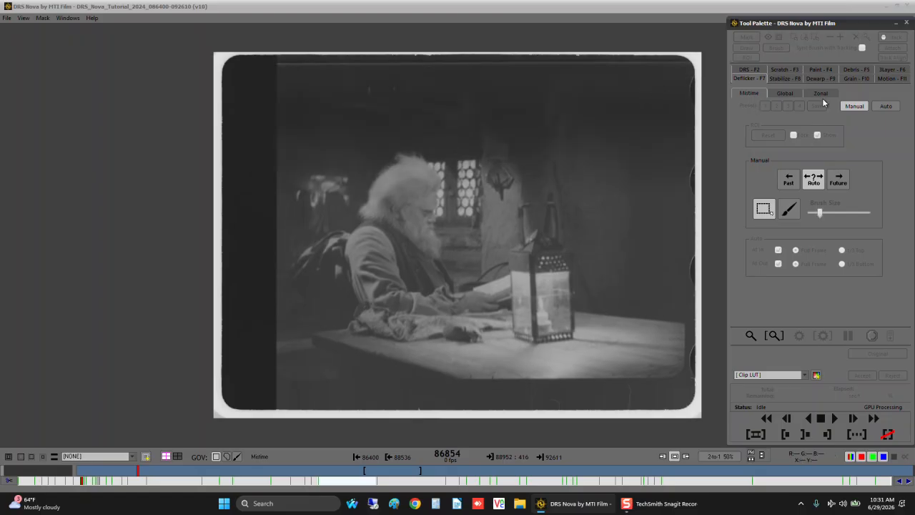
- Try a manual Mistime fix over the picture area of frame 86854, compare it with the adjacent frames, and reject it
drag(278, 58, 693, 410)
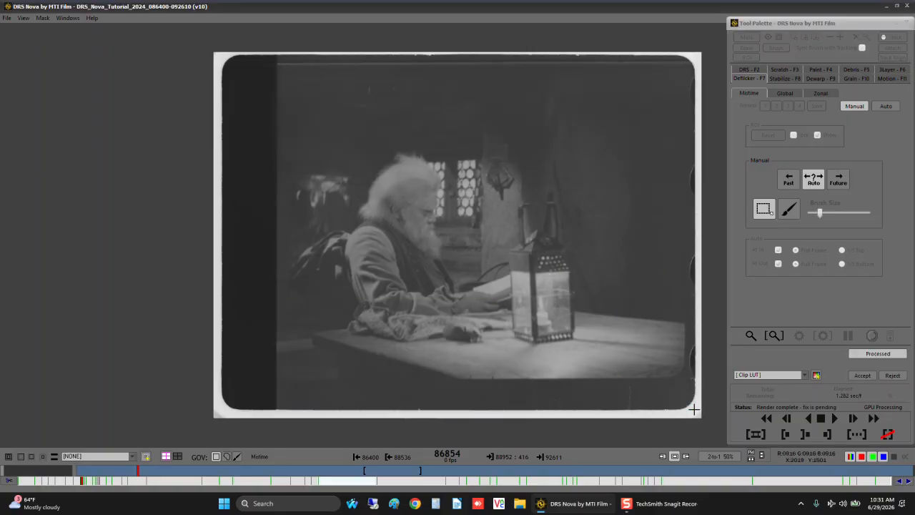
key(Right)
key(Left)
key(Left)
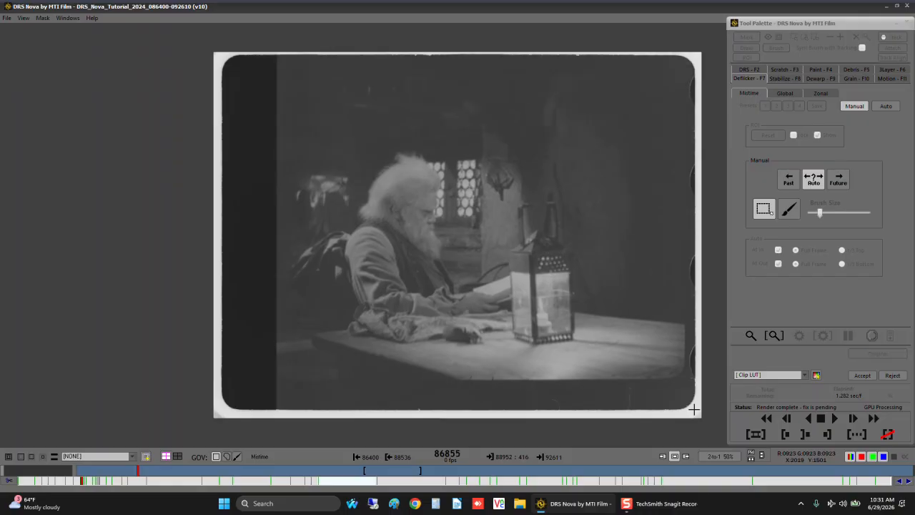
key(Right)
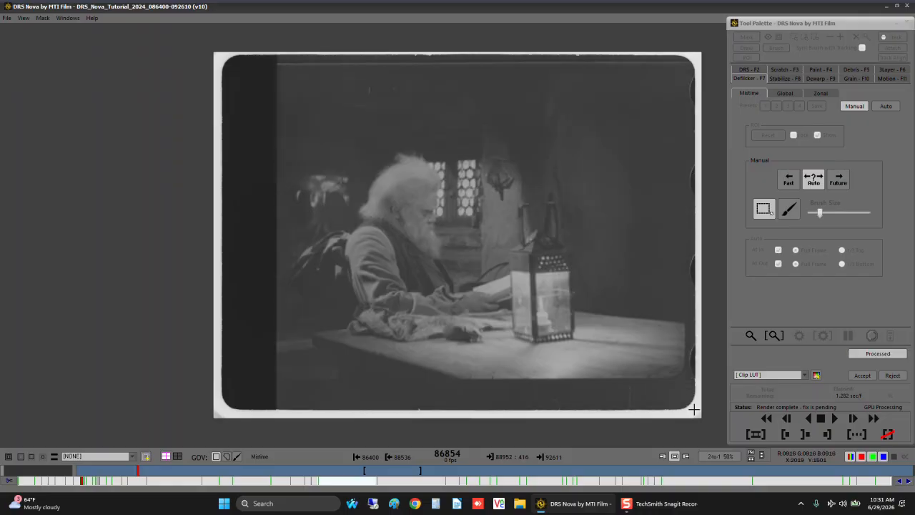
click(892, 375)
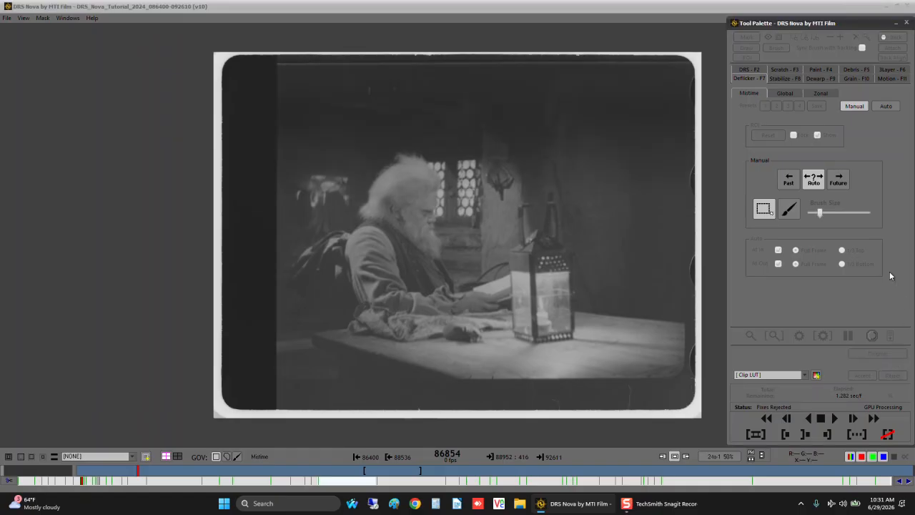
- Return to the marked shot and set Zonal deflicker to show boxes, with motion analysis off and Anchors as the constraint
click(371, 479)
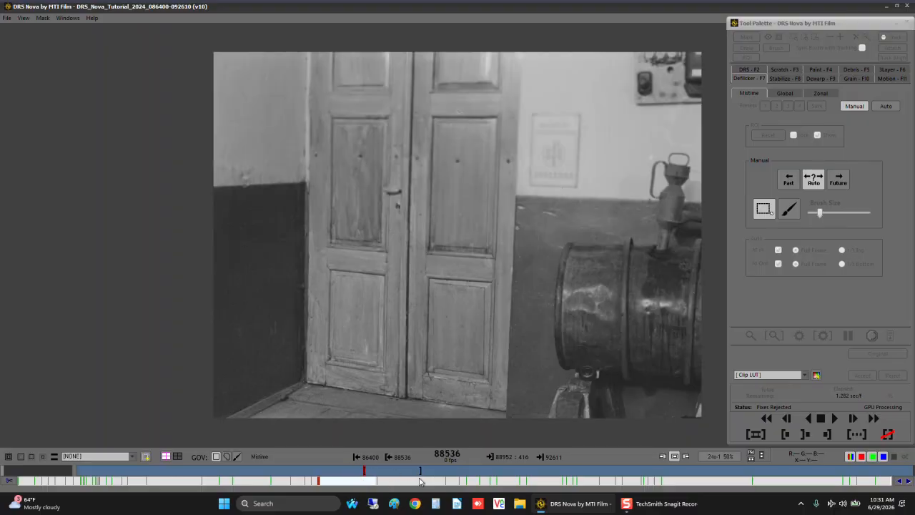
click(820, 93)
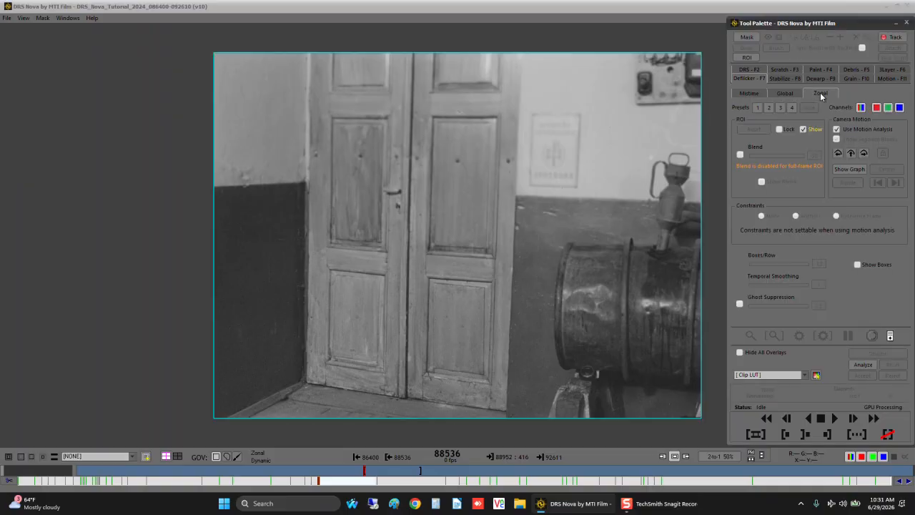
click(857, 266)
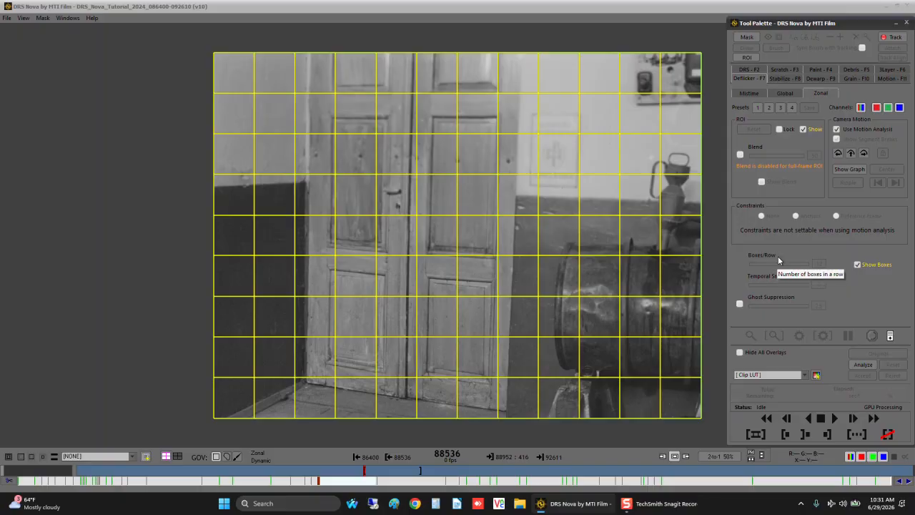
click(837, 128)
click(798, 216)
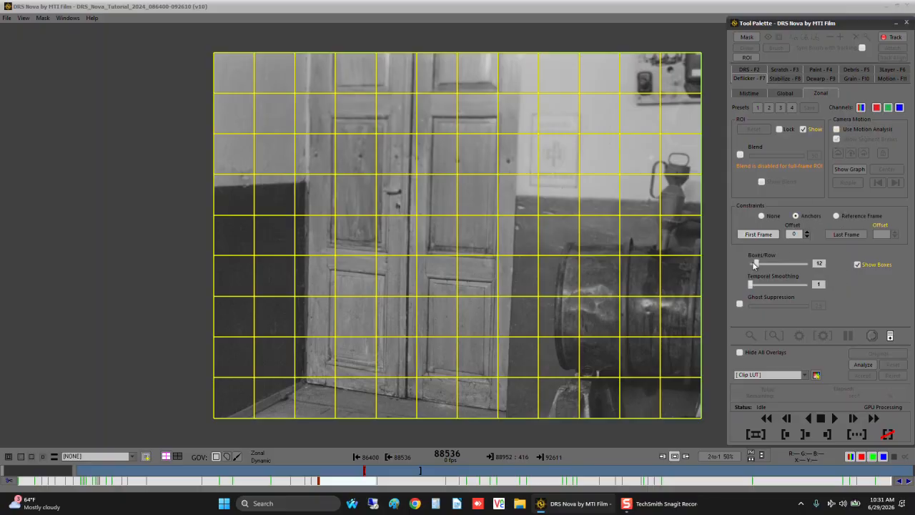
- Set the Zonal deflicker to 6 boxes per row and temporal smoothing 2, leaving ghost suppression off
drag(755, 263, 795, 268)
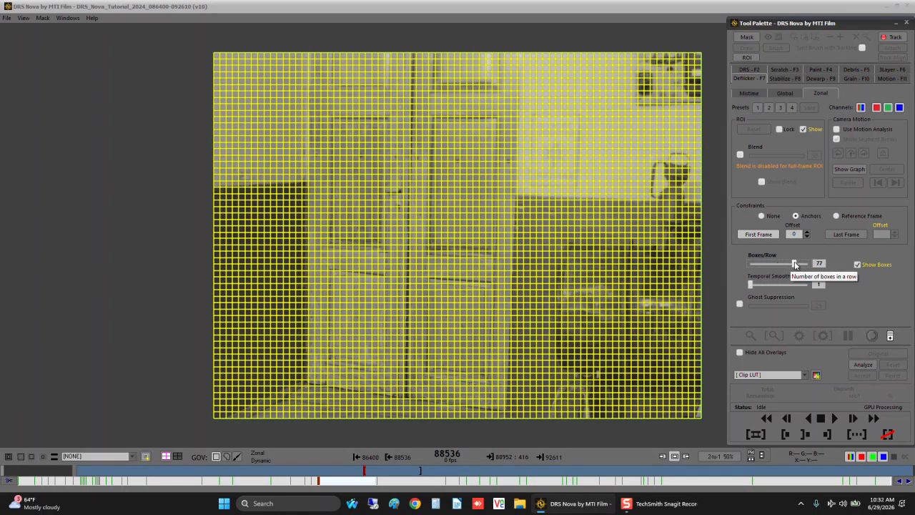
drag(793, 265, 753, 262)
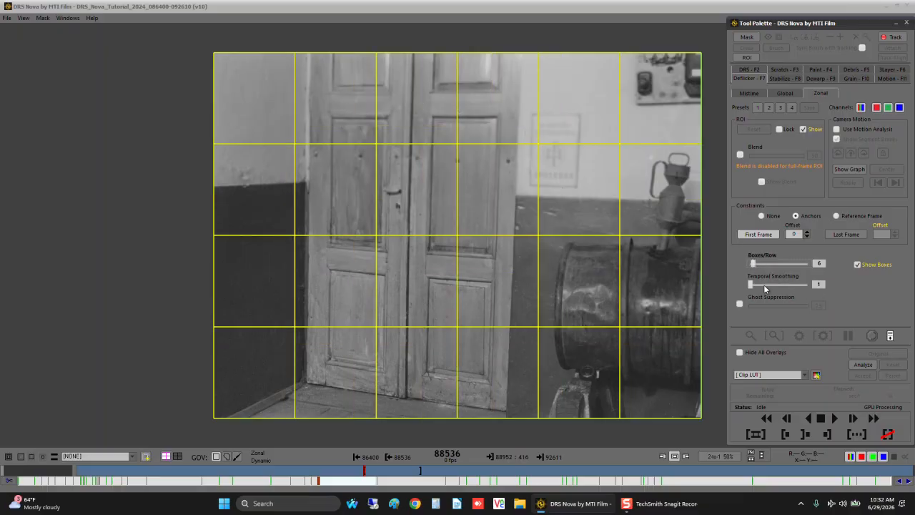
drag(752, 289, 754, 289)
click(818, 284)
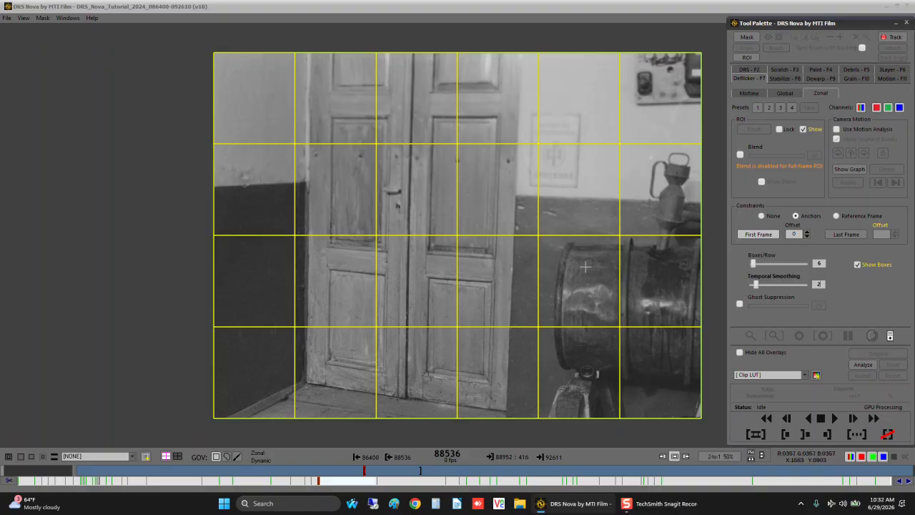
click(740, 304)
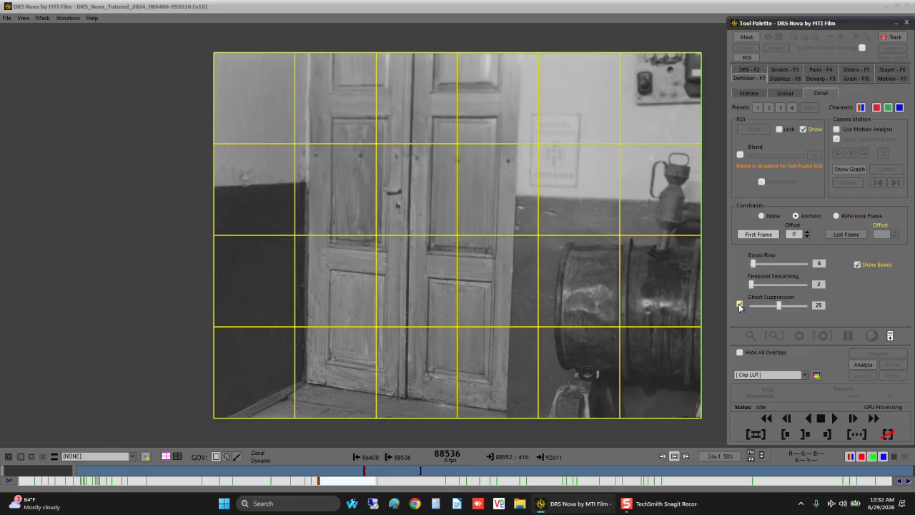
click(740, 304)
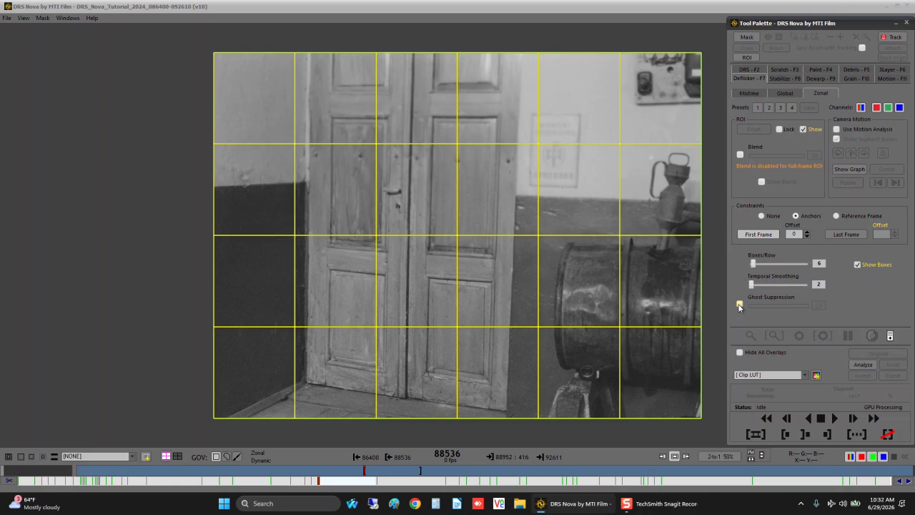
- Analyze and render the Zonal deflicker over the marked range, and play the result with the box grid hidden
click(854, 364)
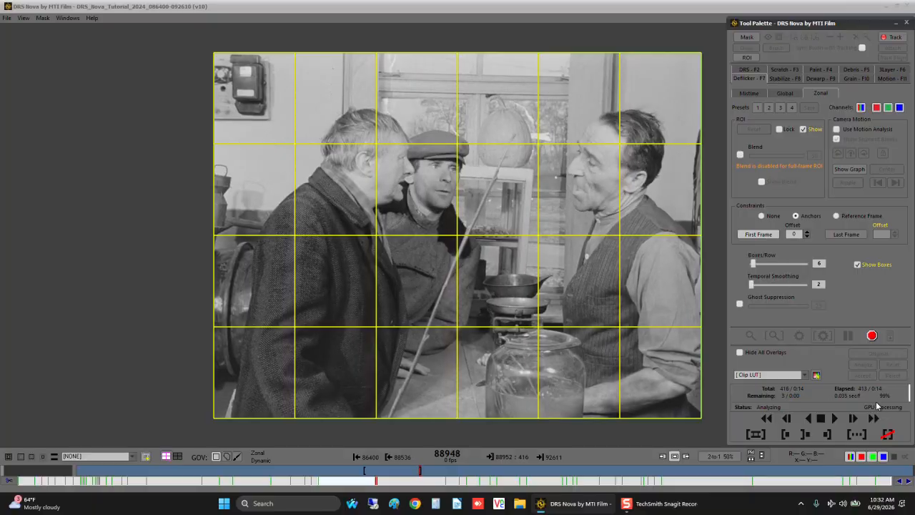
click(823, 335)
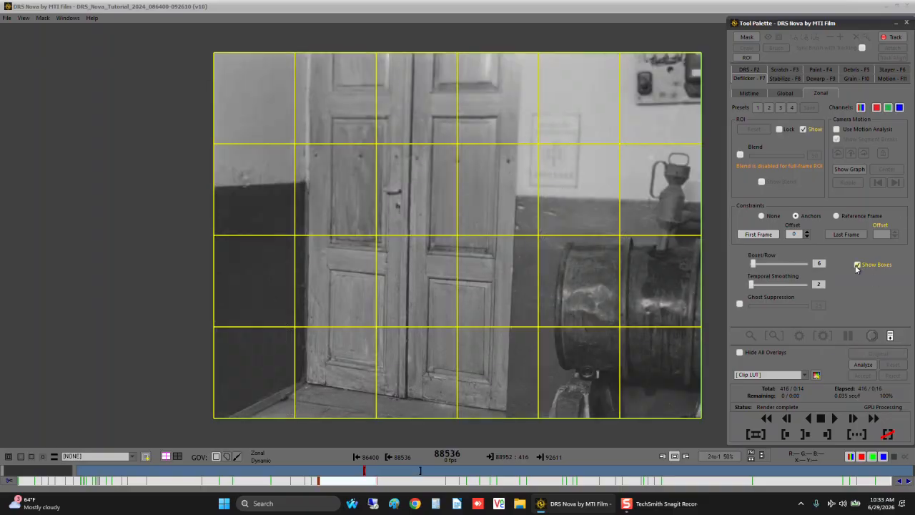
click(857, 264)
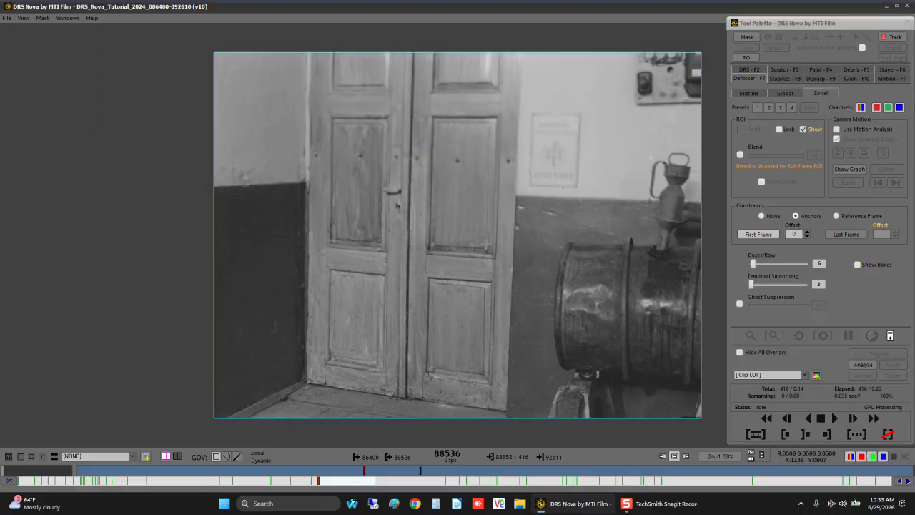
key(space)
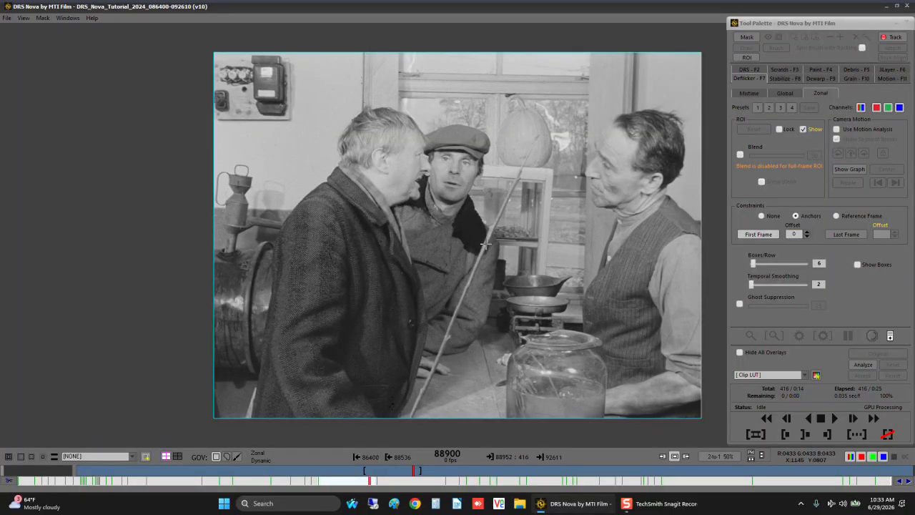
- Repair defects on the wall in frame 88900 and on the barrel in frame 88568 with DRS, using Low motion and Future
click(740, 69)
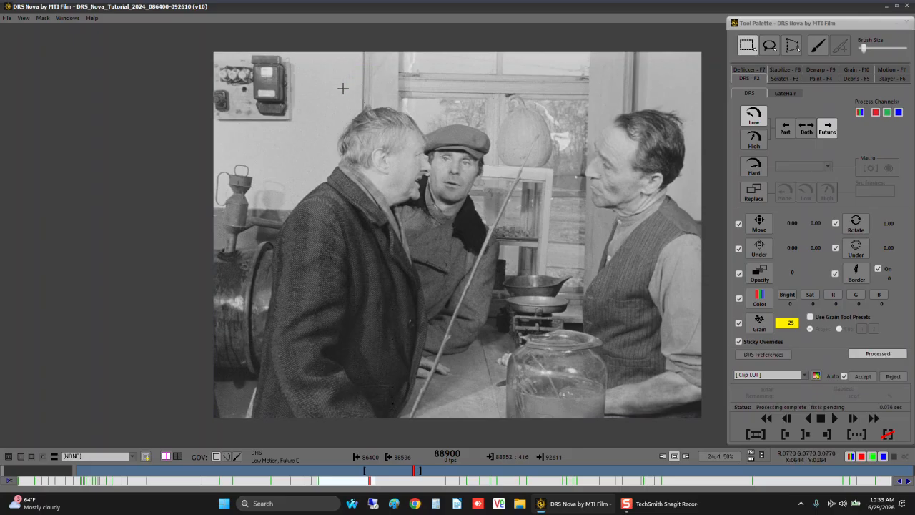
key(shift+e)
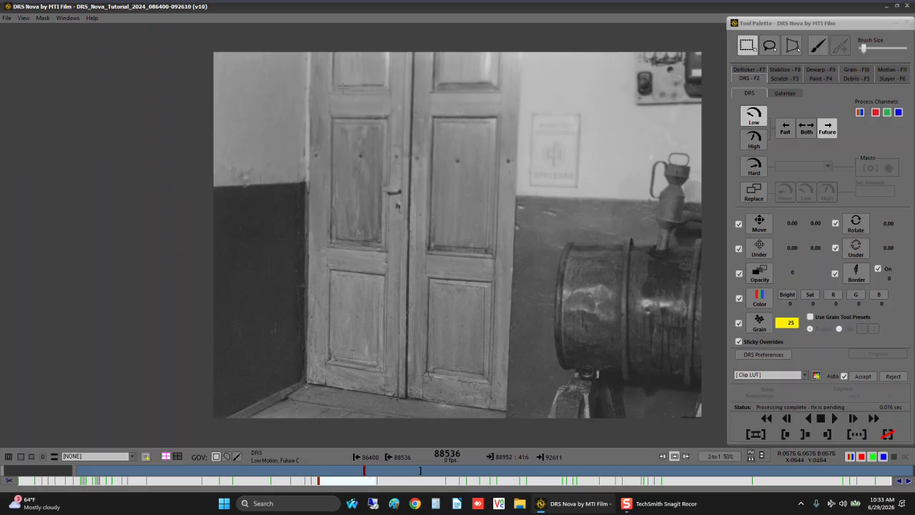
key(space)
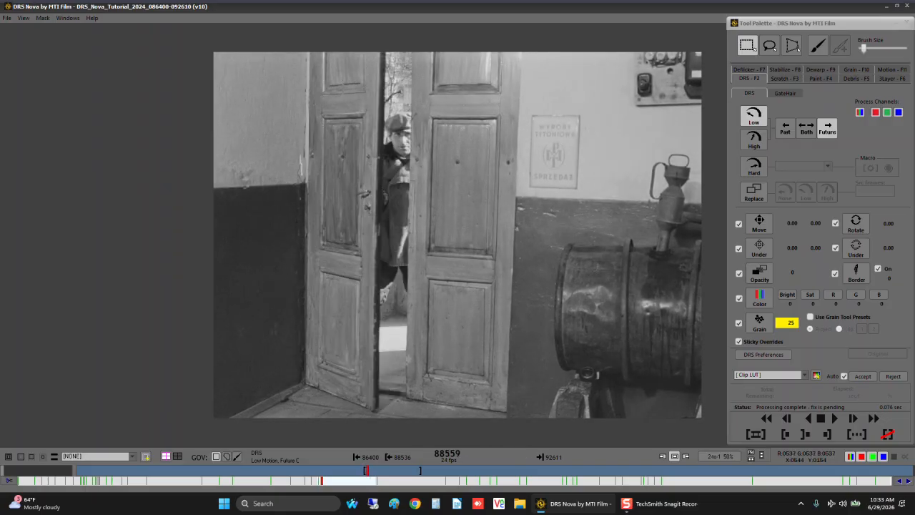
key(space)
key(Left)
key(Left)
key(Left)
key(Left)
key(Left)
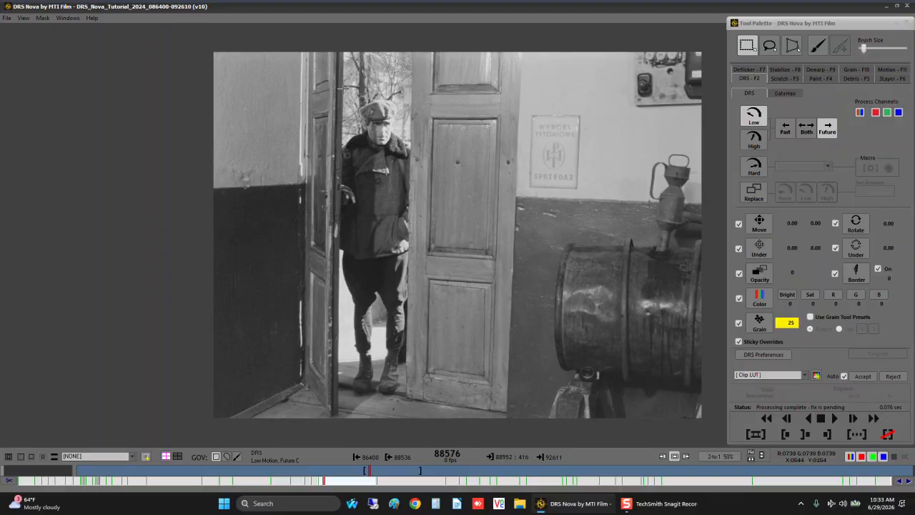
key(Left)
key(Left)
key(Left)
key(Left)
key(Left)
key(Left)
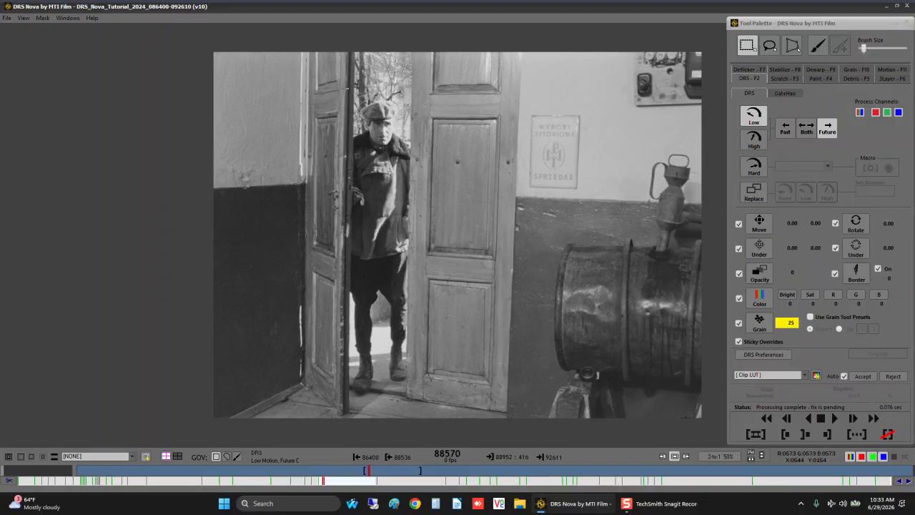
key(Right)
drag(620, 245, 644, 275)
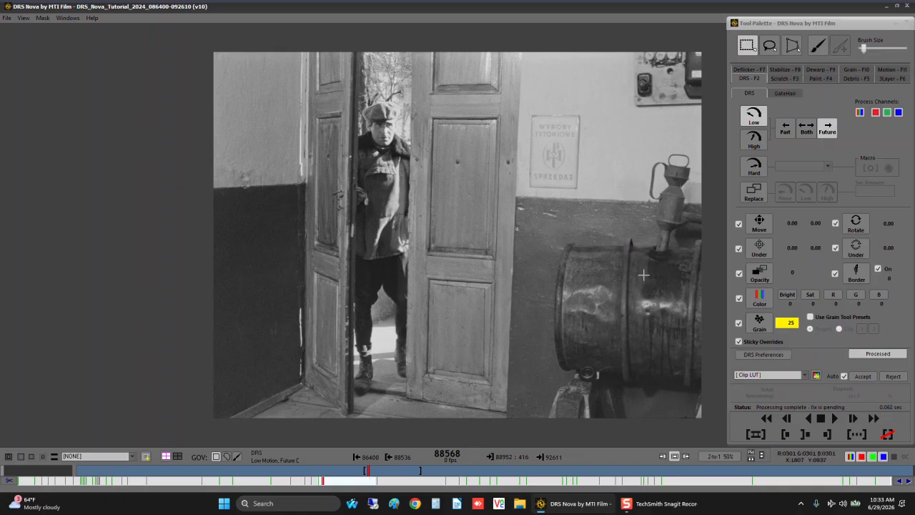
- Compare the frames around 88581 and repair the small defect on the dark lower wall in frame 88581 with DRS
key(Right)
key(Right)
key(Right)
key(Right)
key(Right)
key(Right)
key(Right)
key(Right)
key(Right)
key(Right)
key(Right)
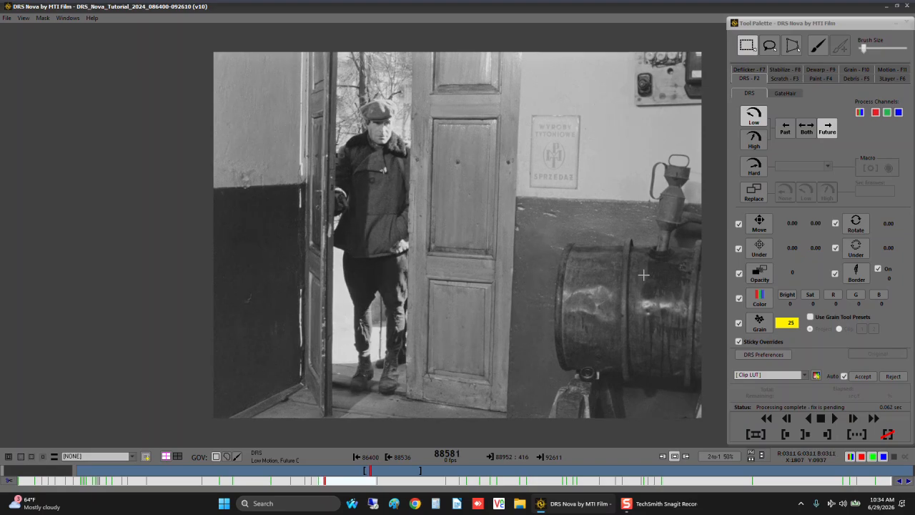
key(Left)
key(Left)
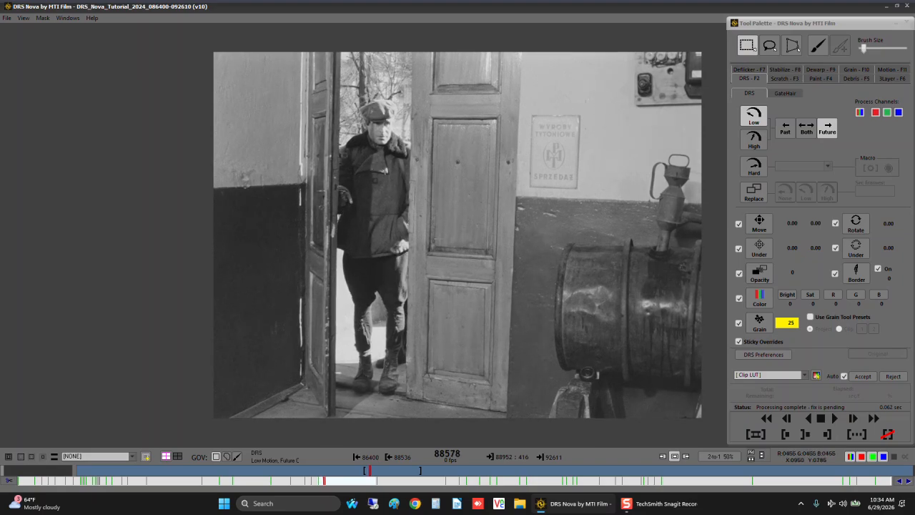
key(Right)
key(Right)
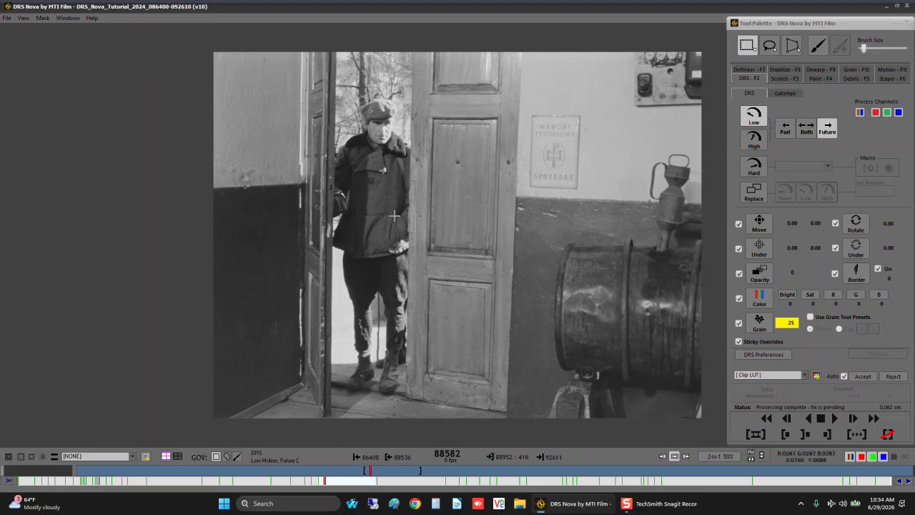
key(Left)
key(Left)
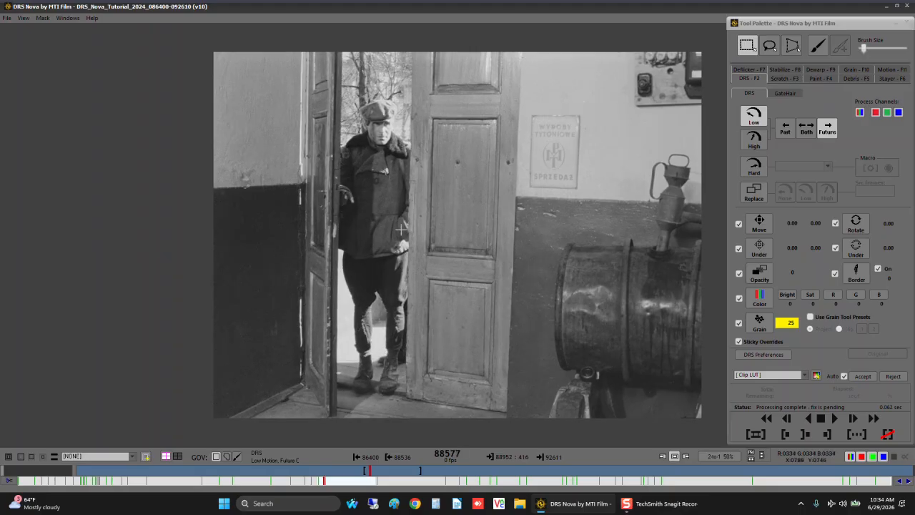
key(Right)
key(Right)
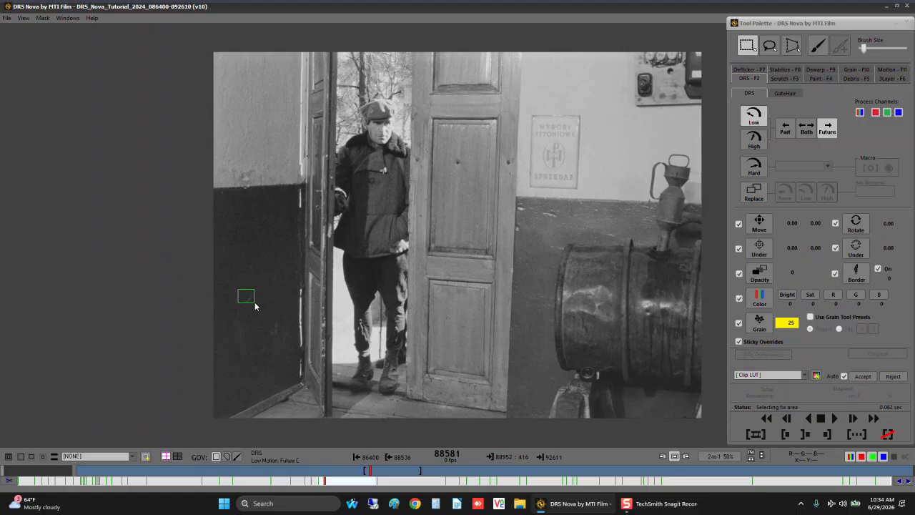
- Examine the rest of the deflickered shot for remaining defects, advancing from frame 88581 to frame 88726
key(Right)
key(Right)
key(Right)
key(Right)
key(Right)
key(Right)
key(Right)
key(Right)
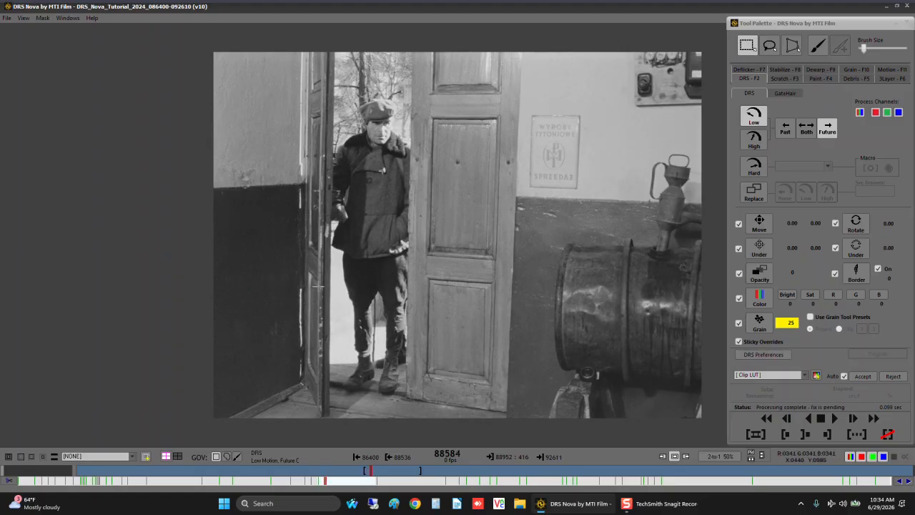
key(Right)
key(Right)
key(Right)
key(Right)
key(Right)
key(Right)
key(Right)
key(Right)
key(Right)
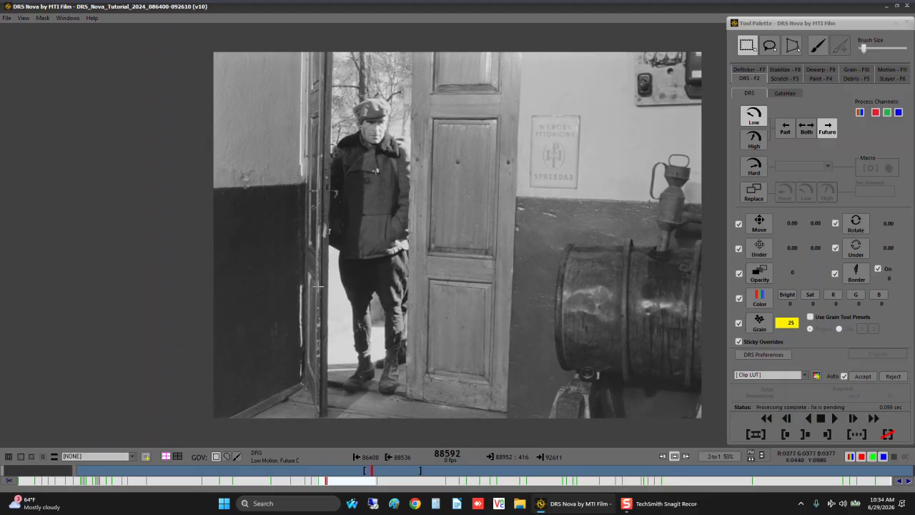
key(Right)
key(Right)
key(Right)
key(Right)
key(Right)
key(Right)
key(Right)
key(Right)
key(Right)
key(Right)
key(Right)
key(Right)
key(Right)
key(Right)
key(Right)
key(Right)
key(Right)
key(Right)
key(Right)
key(Right)
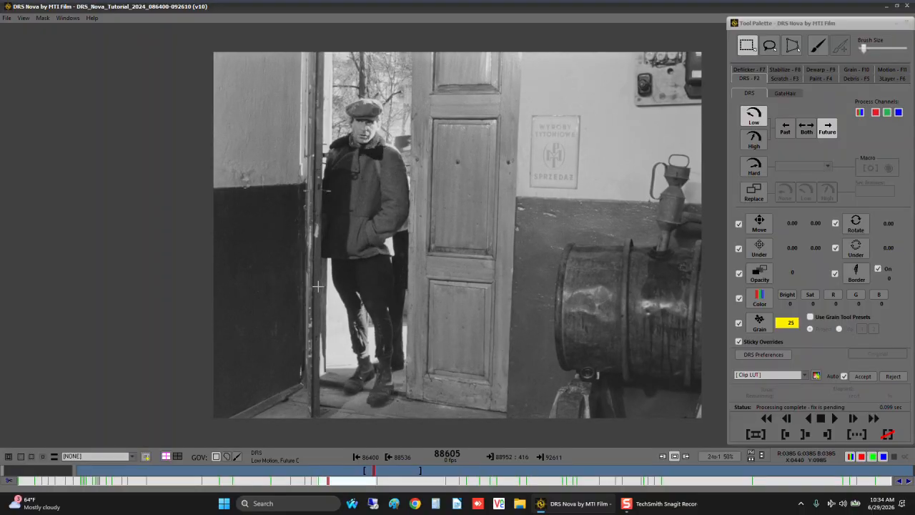
key(Right)
key(Right)
key(Right)
key(Right)
key(Right)
key(Right)
key(Right)
key(Right)
key(Right)
key(Right)
key(Right)
key(Right)
key(Right)
key(Right)
key(Right)
key(Right)
key(Right)
key(Right)
key(Right)
key(Right)
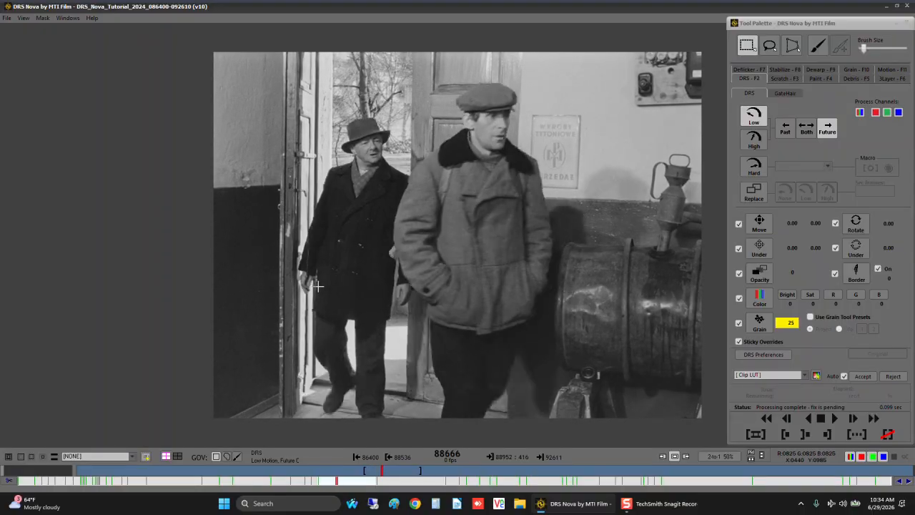
key(Right)
key(Right)
key(Right)
key(Right)
key(Right)
key(Right)
key(Right)
key(Right)
key(Right)
key(Right)
key(Right)
key(Right)
key(Right)
key(Right)
key(Right)
key(Right)
key(Right)
key(Right)
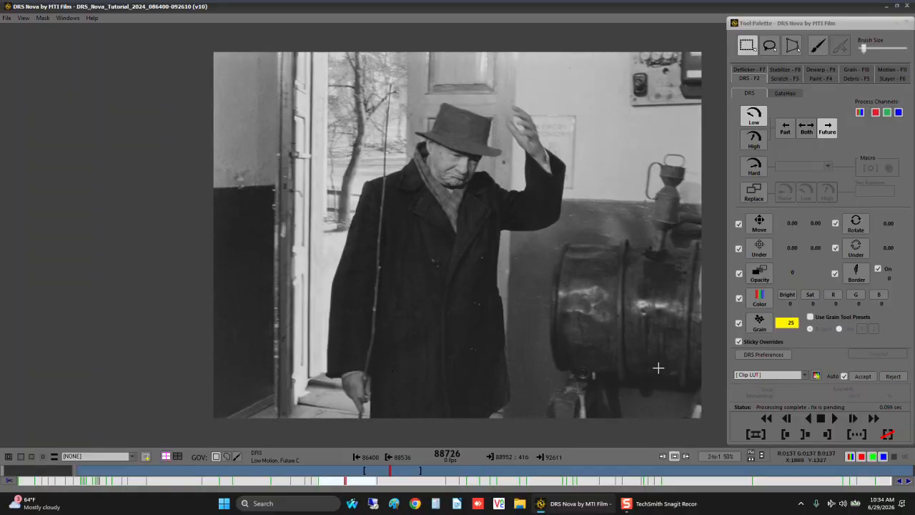